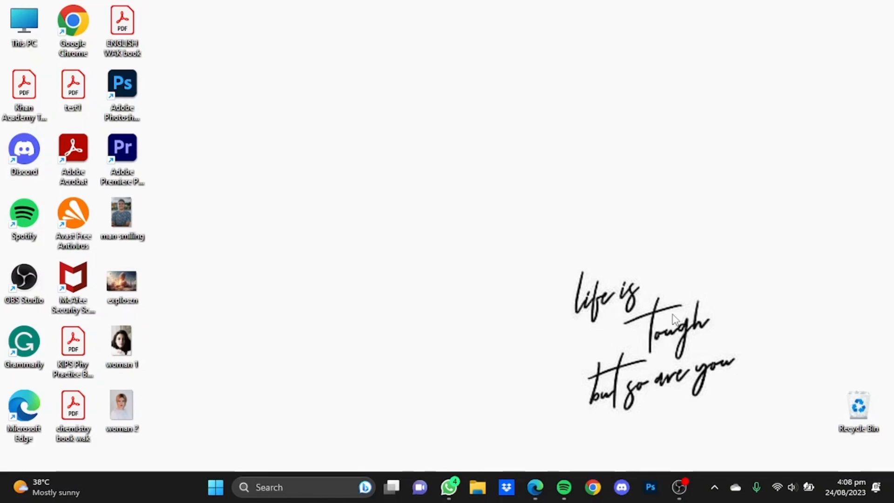
Open the Playground AI website in Google Chrome and start creating an image on a board
{"action": "left_click", "coordinate": [593, 487]}
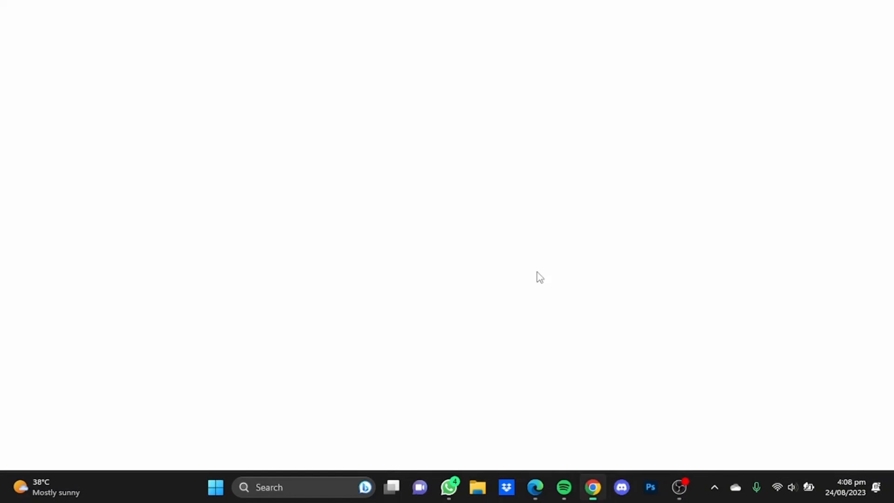
{"action": "type", "text": "play"}
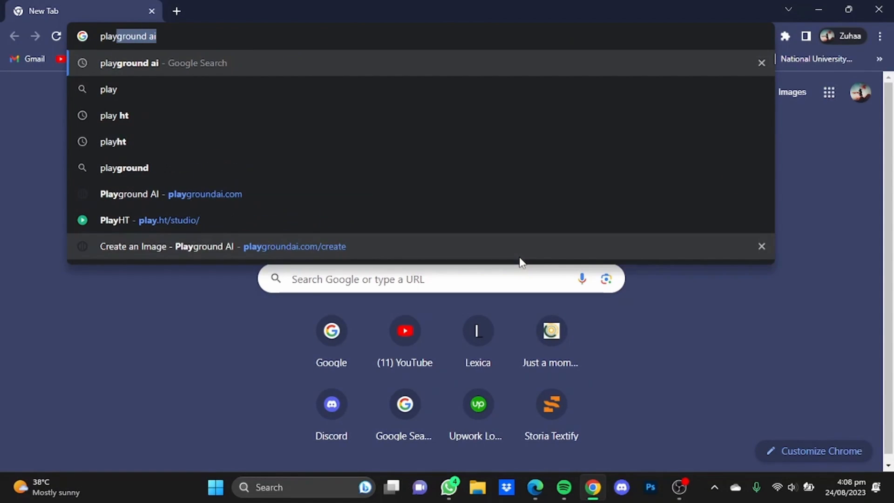
{"action": "type", "text": "ground ai"}
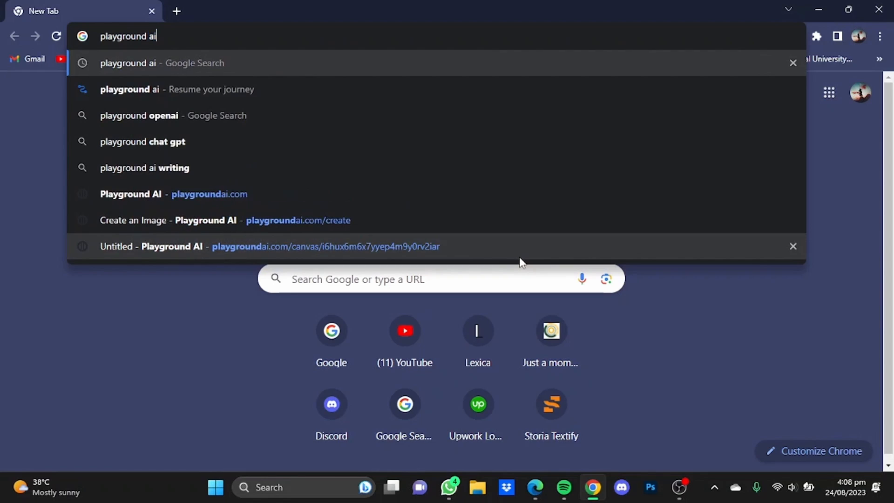
{"action": "key", "text": "Return"}
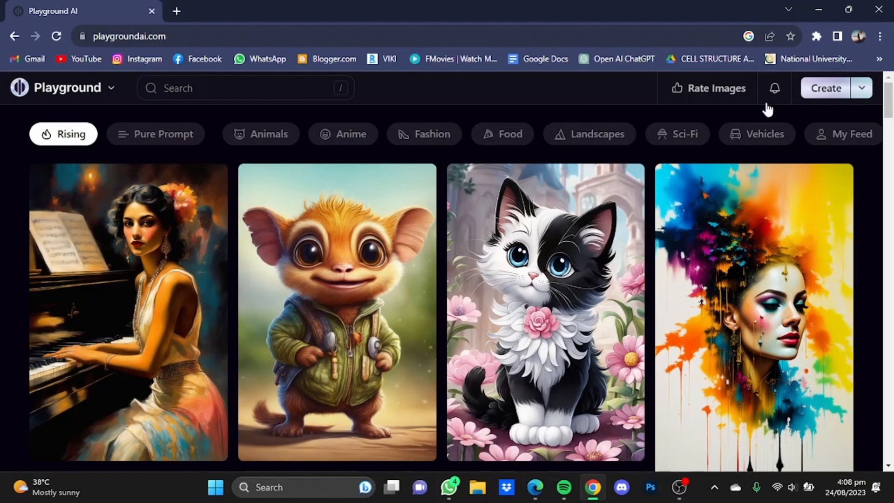
{"action": "left_click", "coordinate": [862, 89]}
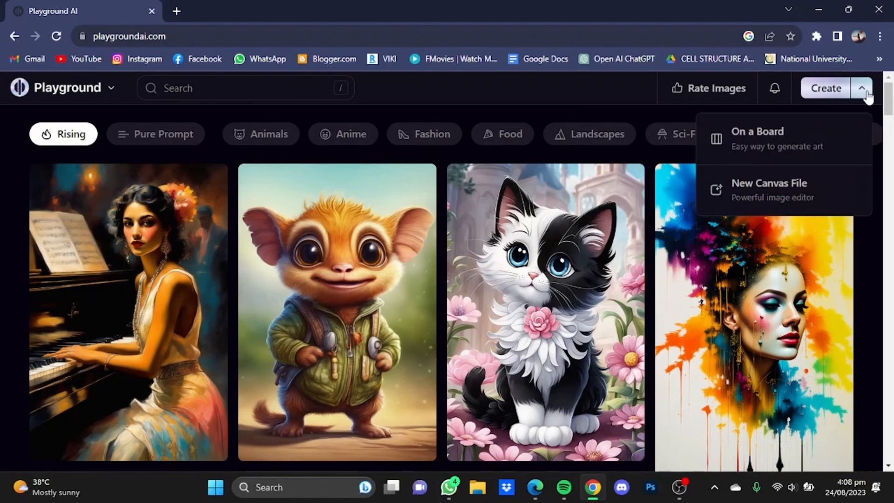
{"action": "left_click", "coordinate": [818, 143]}
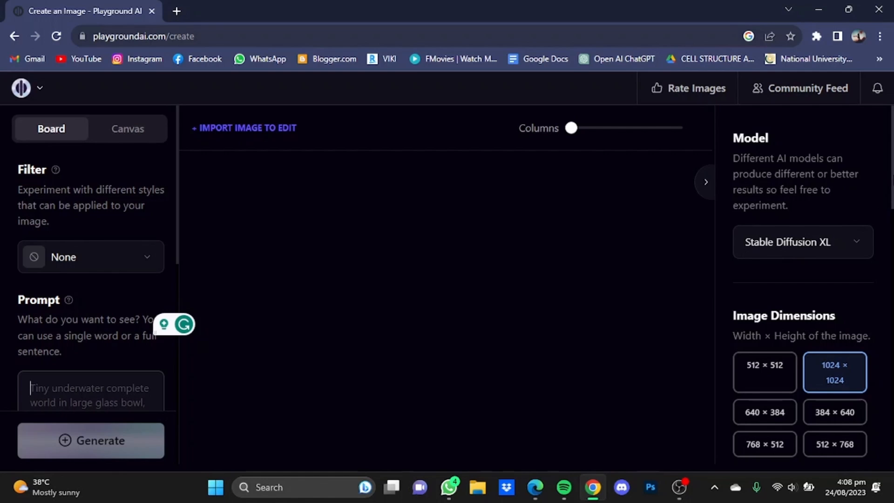
Review the image generation settings and turn on Private Session
{"action": "scroll", "coordinate": [868, 233], "scroll_direction": "down", "scroll_amount": 2}
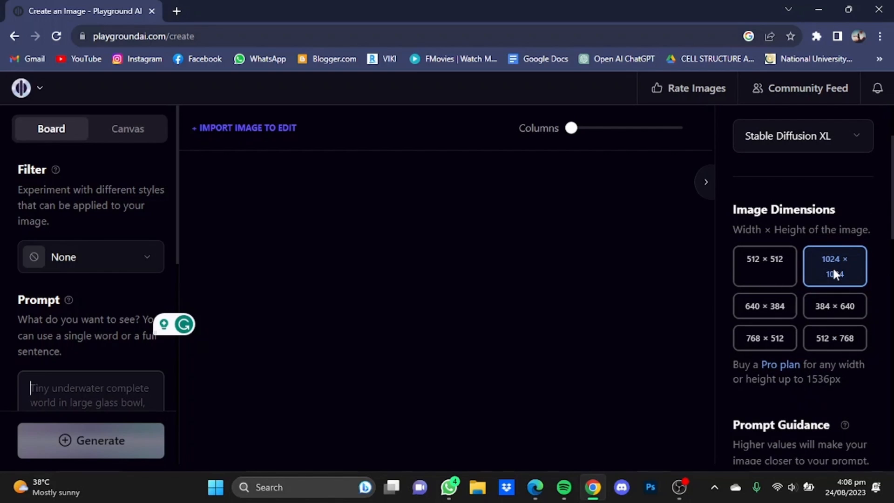
{"action": "scroll", "coordinate": [892, 270], "scroll_direction": "down", "scroll_amount": 3}
{"action": "scroll", "coordinate": [892, 270], "scroll_direction": "down", "scroll_amount": 2}
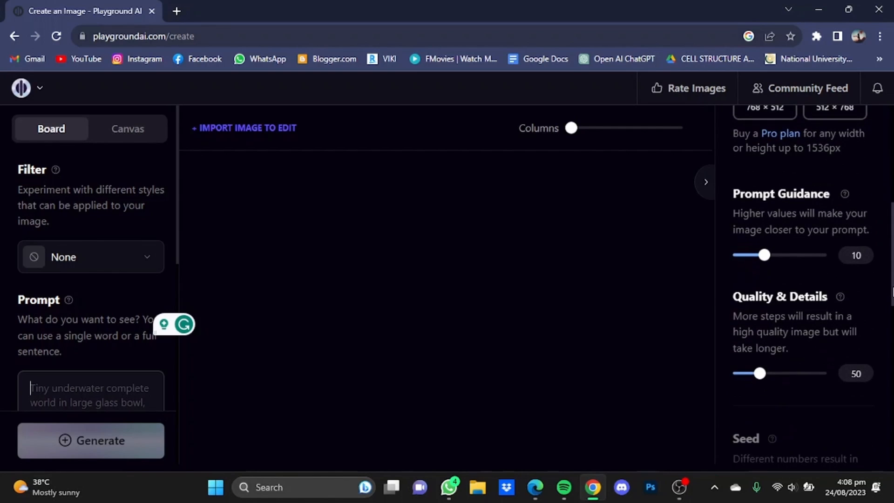
{"action": "scroll", "coordinate": [891, 289], "scroll_direction": "down", "scroll_amount": 3}
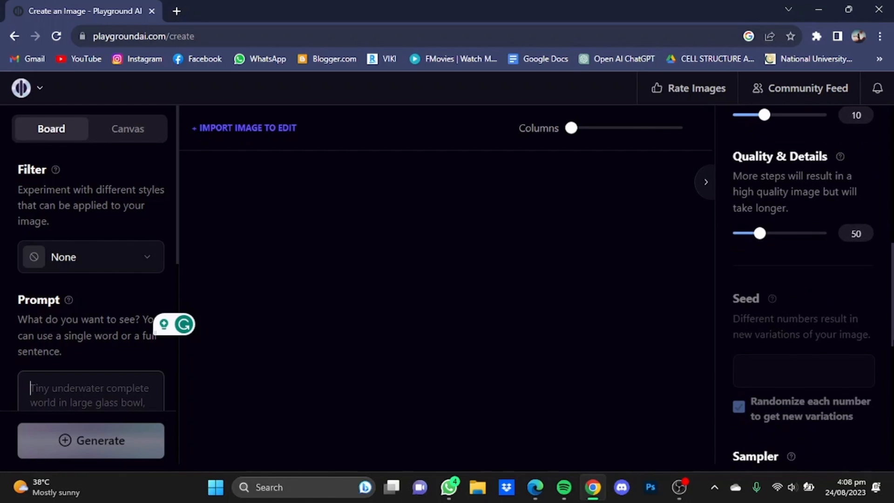
{"action": "scroll", "coordinate": [892, 291], "scroll_direction": "down", "scroll_amount": 3}
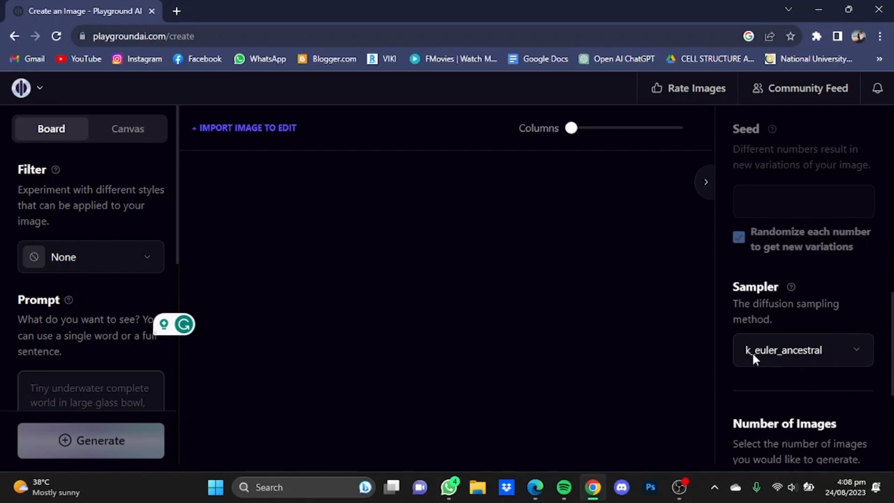
{"action": "scroll", "coordinate": [889, 349], "scroll_direction": "down", "scroll_amount": 4}
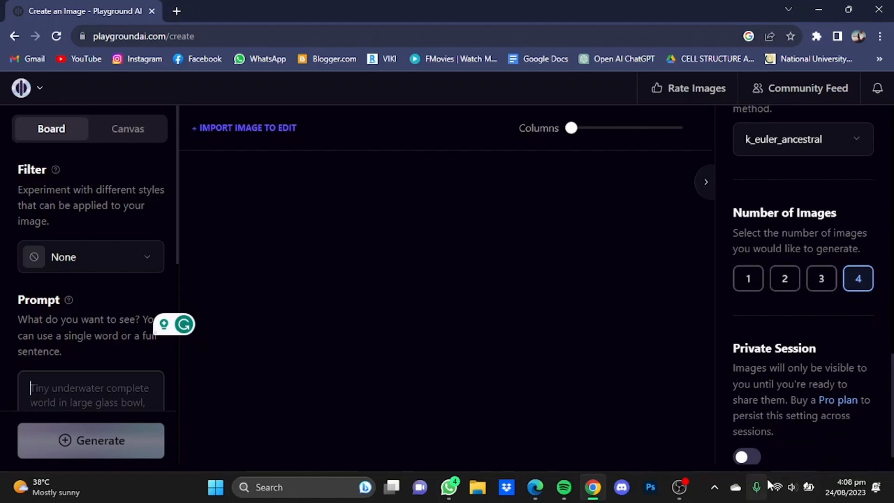
{"action": "left_click", "coordinate": [750, 457]}
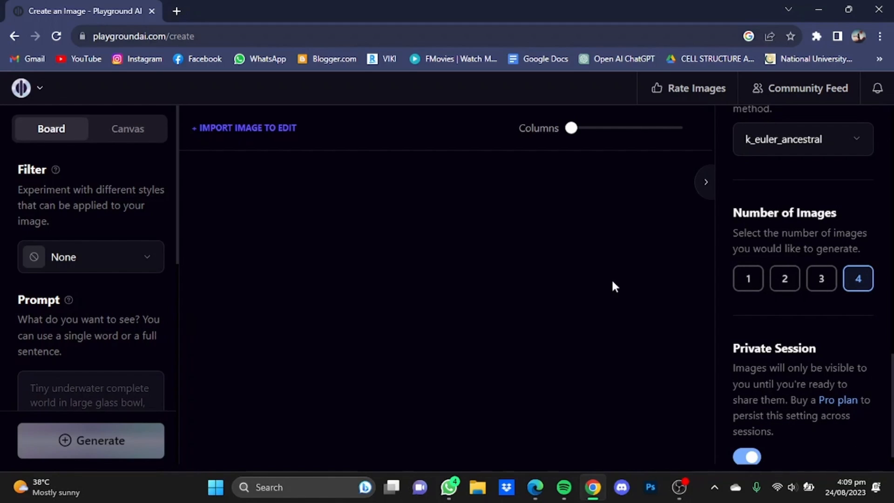
Apply the Ultra Lighting filter to the image being set up
{"action": "left_click", "coordinate": [147, 268]}
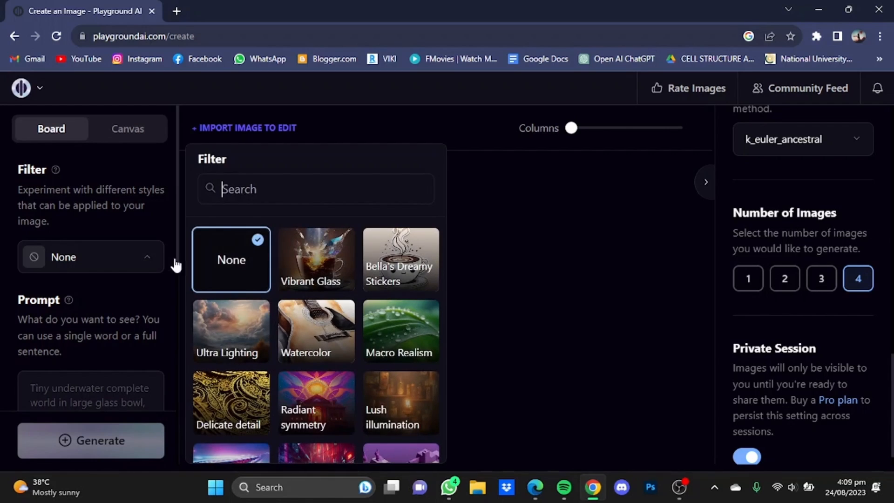
{"action": "left_click", "coordinate": [227, 312]}
{"action": "scroll", "coordinate": [176, 284], "scroll_direction": "down", "scroll_amount": 2}
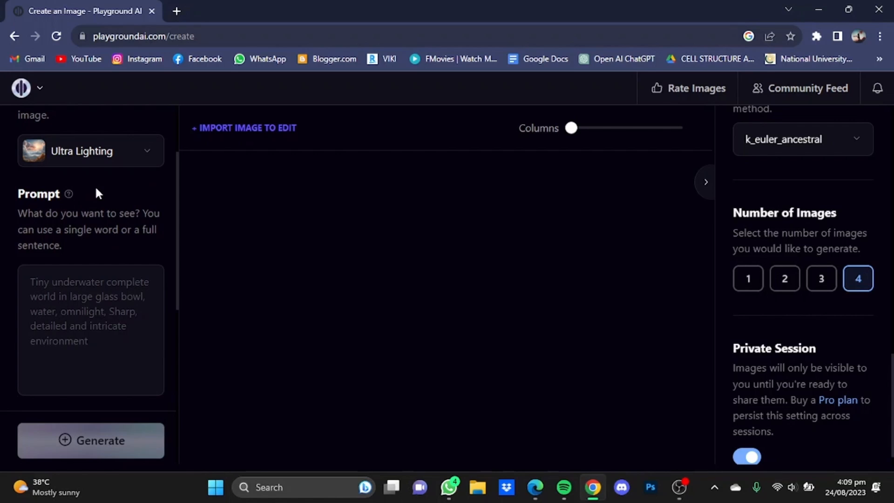
Ask ChatGPT in a new tab for a detailed prompt for an image of a young man facing off a dragon on a cliff in a single frame
{"action": "left_click", "coordinate": [176, 11]}
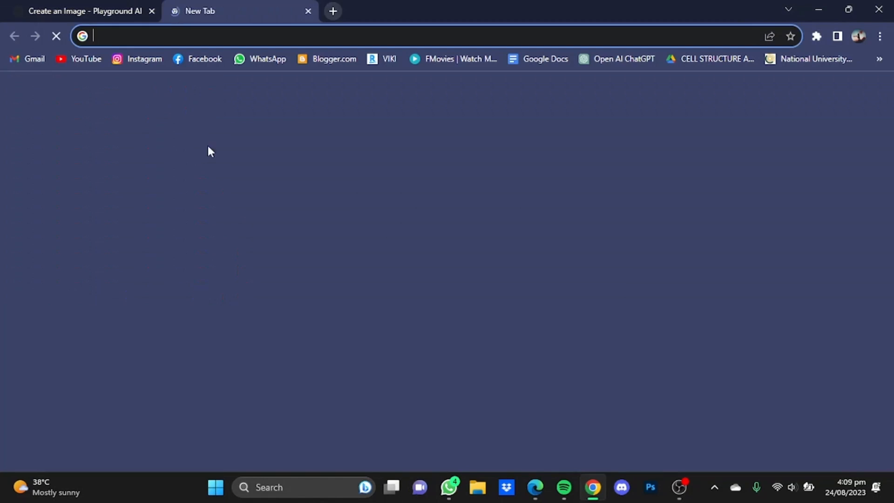
{"action": "left_click", "coordinate": [603, 56]}
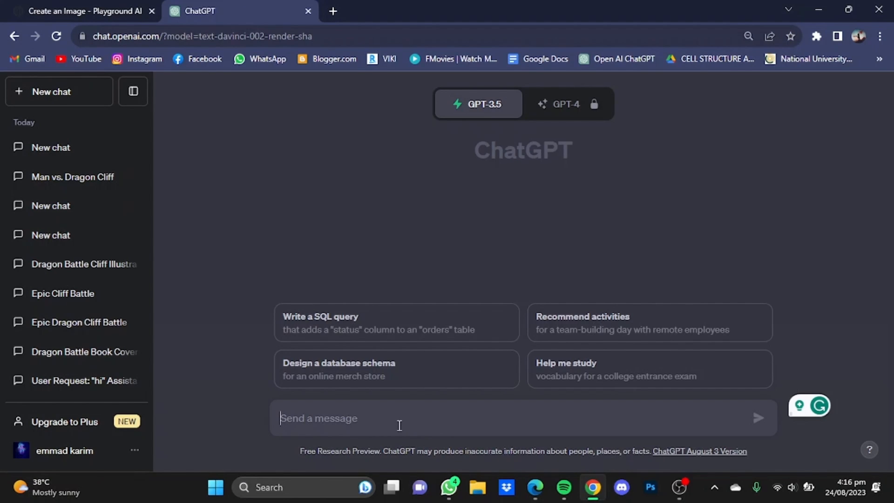
{"action": "type", "text": "give me a"}
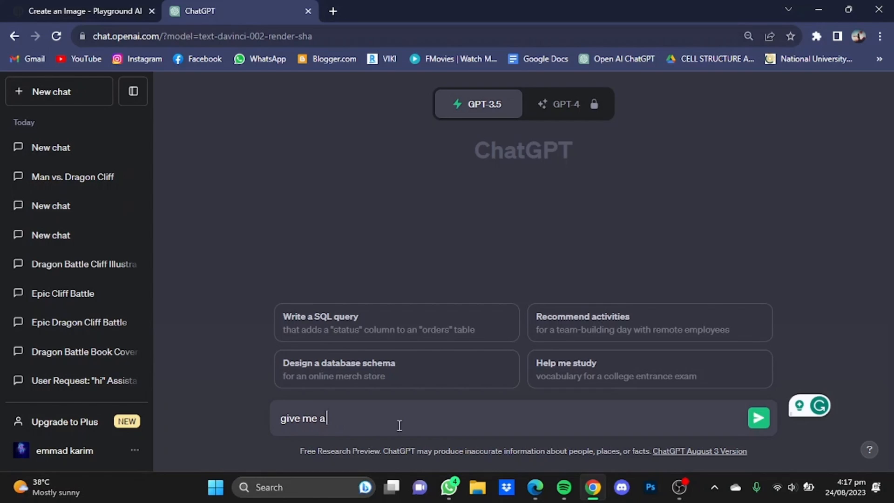
{"action": "type", "text": " detailed"}
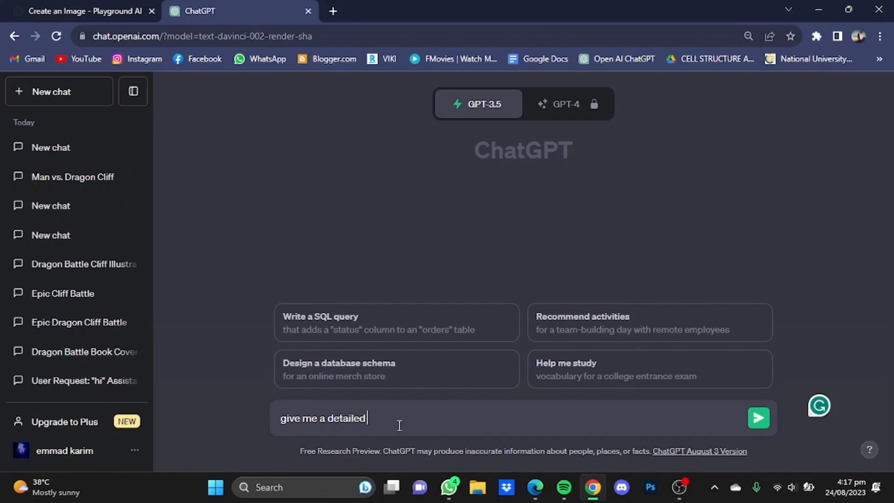
{"action": "type", "text": " prompt for an image cons"}
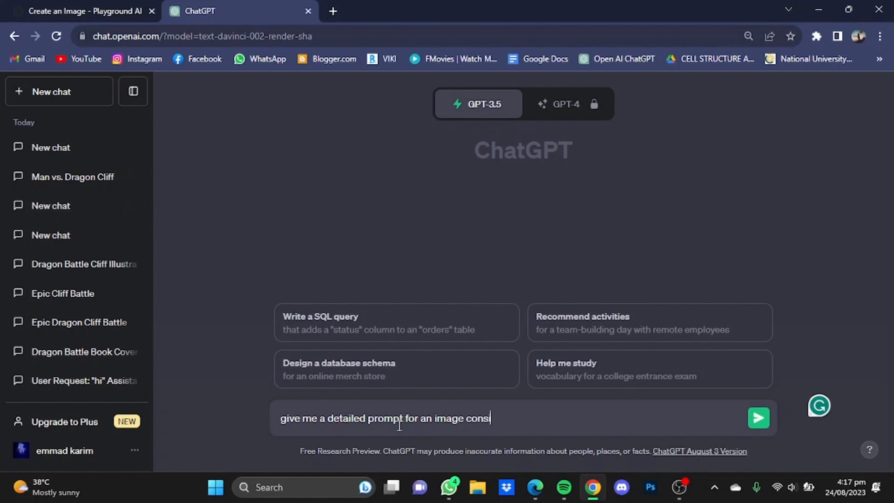
{"action": "type", "text": "isting of"}
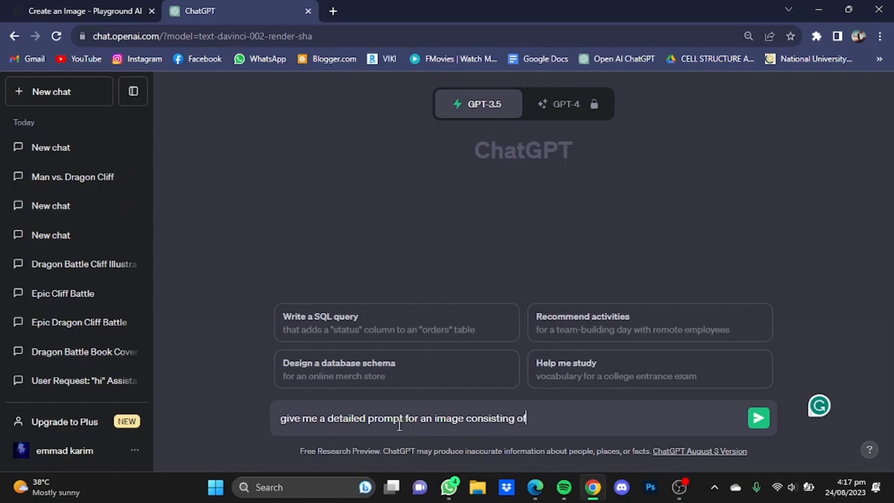
{"action": "type", "text": " a "}
{"action": "type", "text": "young "}
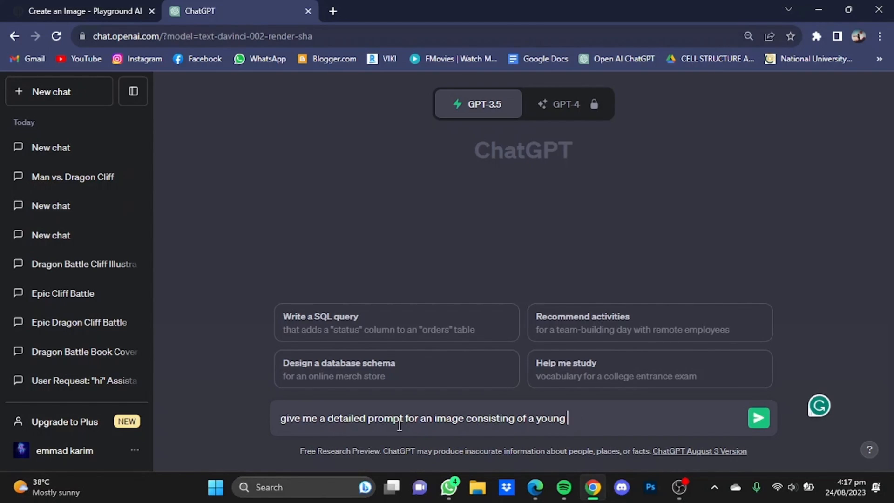
{"action": "type", "text": ",mman facing of"}
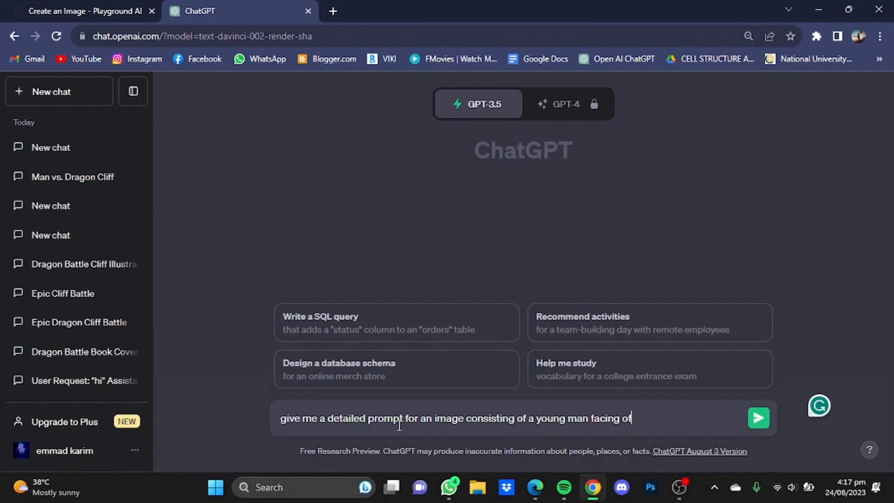
{"action": "type", "text": "f a dragon on a cliff"}
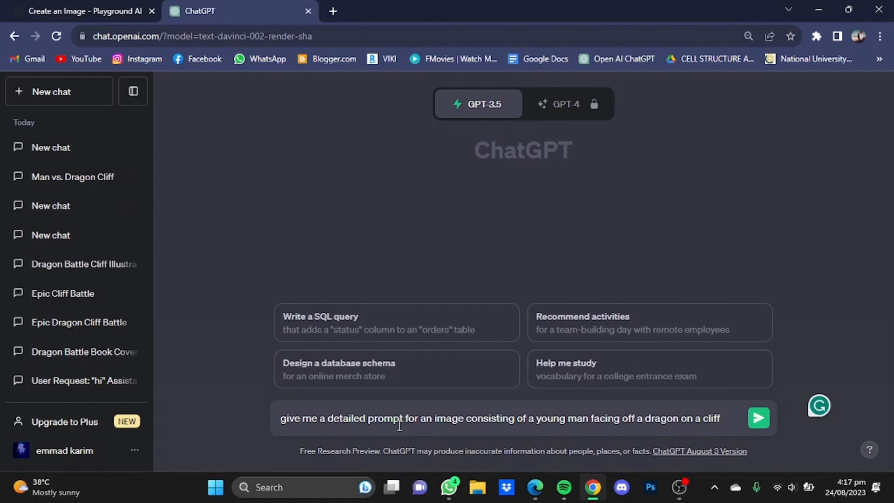
{"action": "type", "text": " in a sin"}
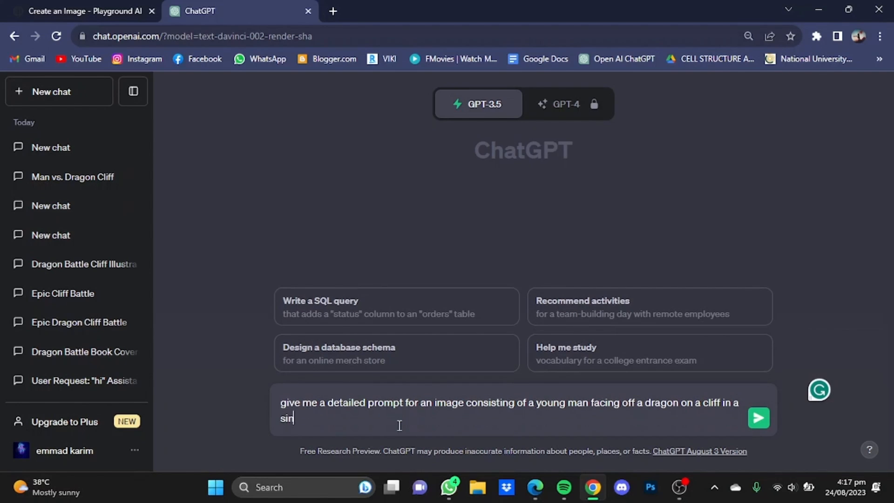
{"action": "type", "text": "gle frame"}
{"action": "key", "text": "Return"}
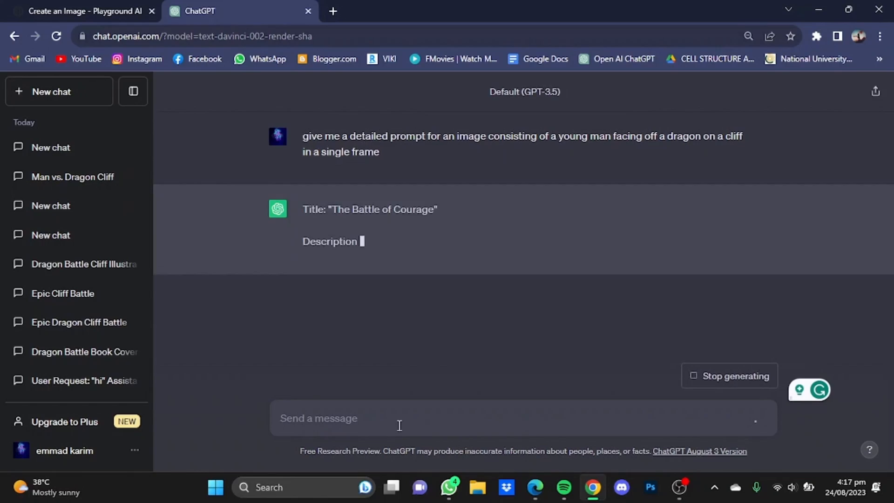
Copy ChatGPT's description without its title into the Playground AI prompt and generate the images
{"action": "left_click_drag", "start_coordinate": [891, 143], "coordinate": [880, 160]}
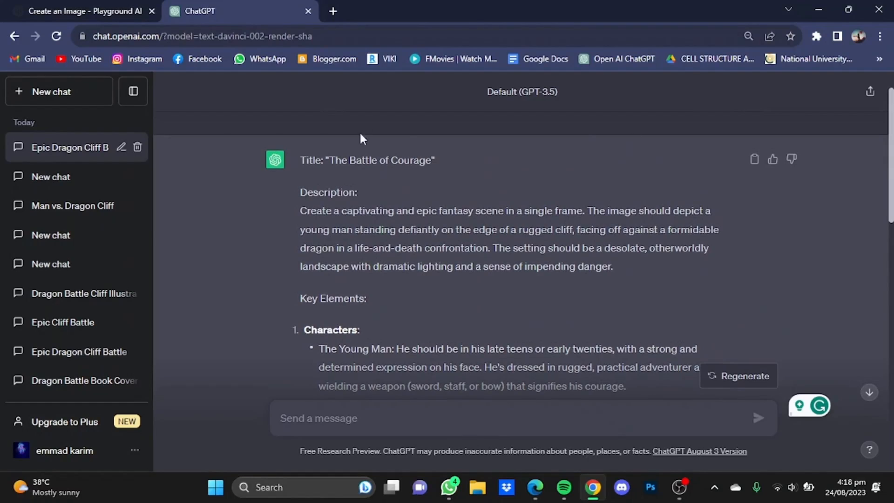
{"action": "left_click_drag", "start_coordinate": [303, 208], "coordinate": [585, 317]}
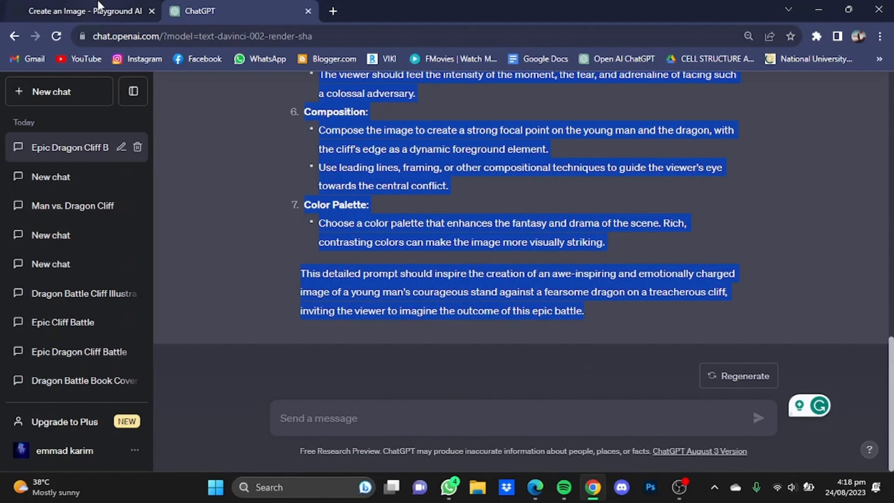
{"action": "left_click", "coordinate": [79, 10]}
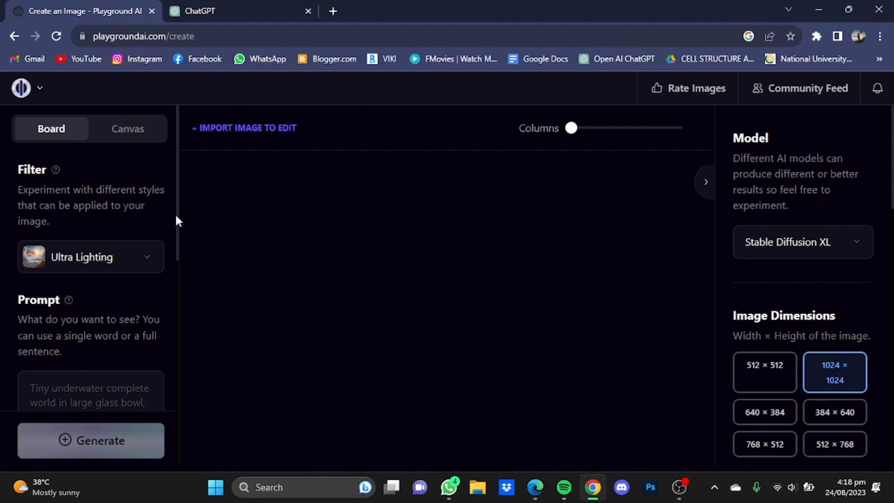
{"action": "left_click_drag", "start_coordinate": [176, 213], "coordinate": [186, 294]}
{"action": "left_click", "coordinate": [53, 209]}
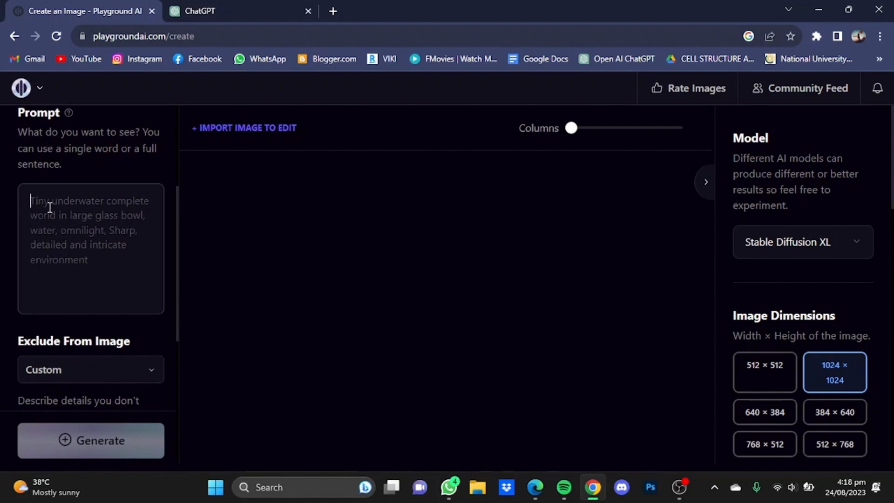
{"action": "key", "text": "ctrl+v"}
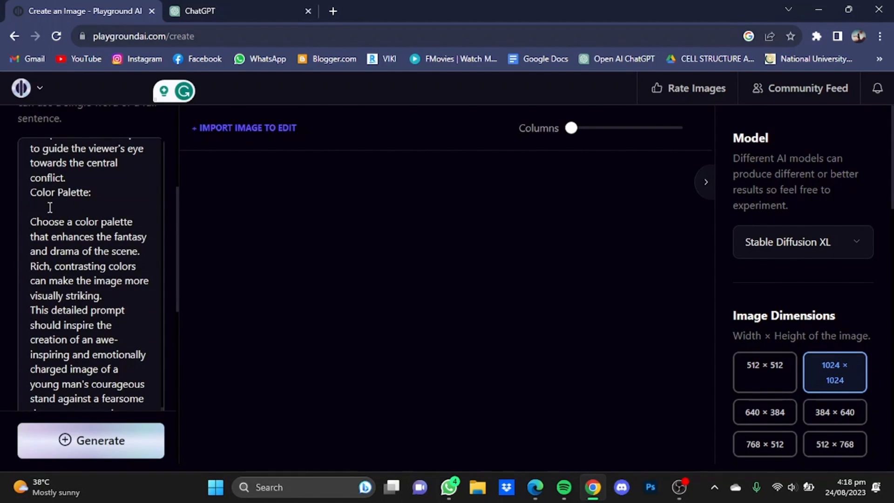
{"action": "left_click", "coordinate": [80, 453]}
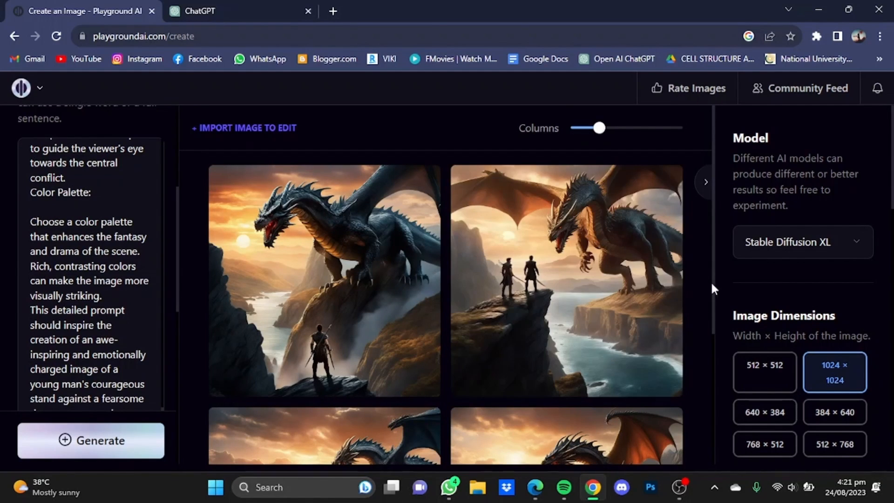
Download the first generated image, with the lone warrior facing the dragon, to the Desktop as a PNG named dragon
{"action": "left_click_drag", "start_coordinate": [711, 283], "coordinate": [707, 310]}
{"action": "scroll", "coordinate": [416, 303], "scroll_direction": "up", "scroll_amount": 2}
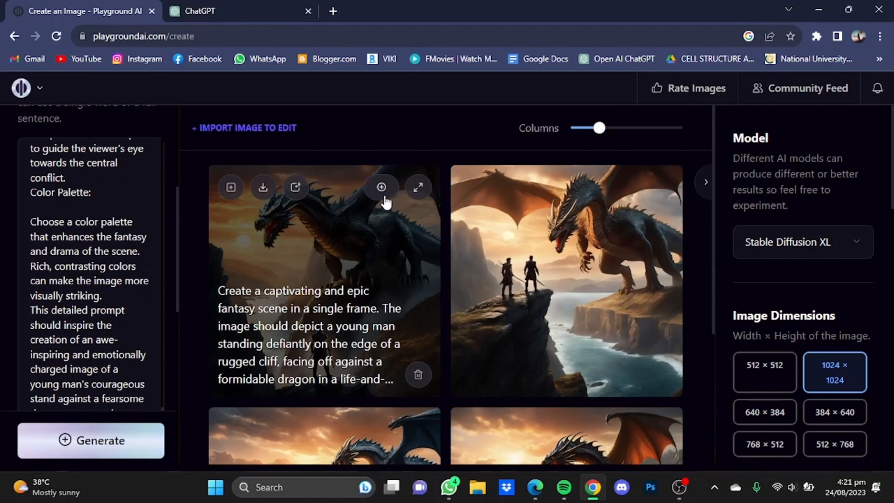
{"action": "left_click", "coordinate": [381, 187]}
{"action": "scroll", "coordinate": [409, 419], "scroll_direction": "down", "scroll_amount": 1}
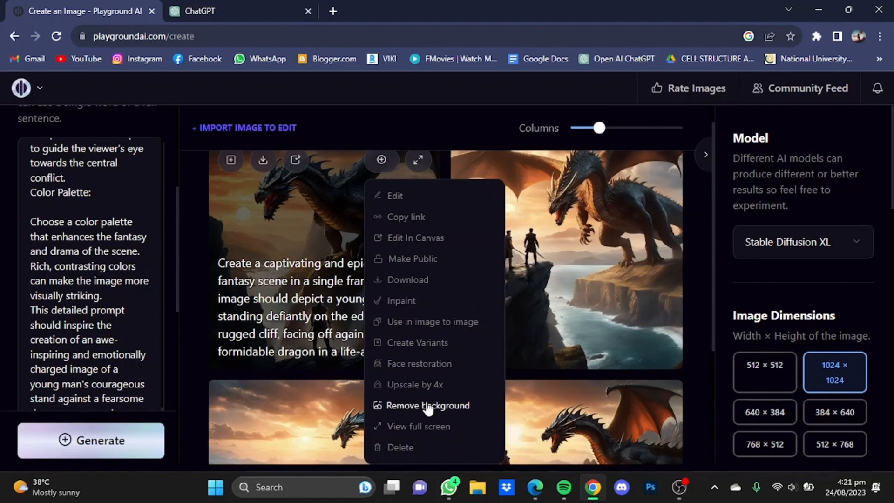
{"action": "left_click", "coordinate": [405, 282]}
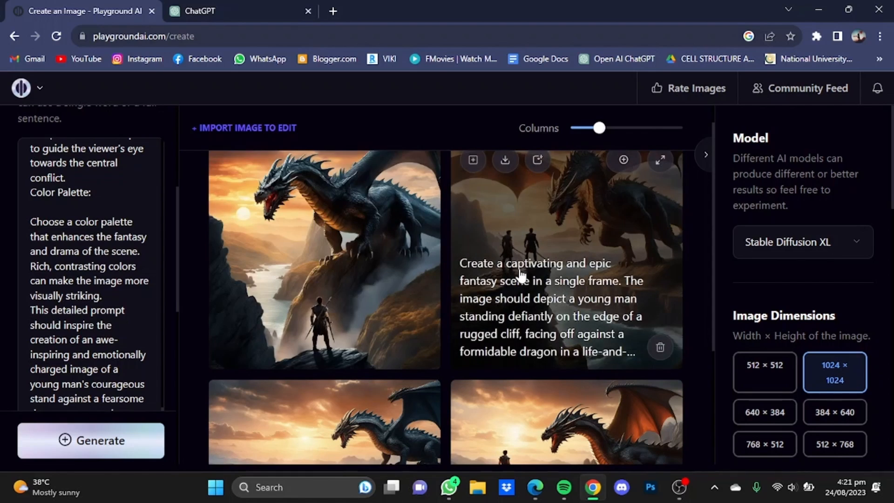
{"action": "key", "text": "BackSpace"}
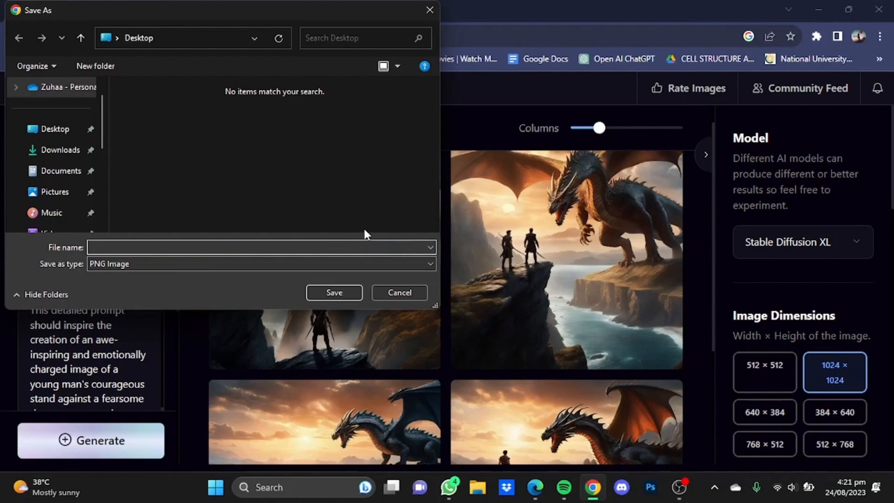
{"action": "type", "text": "dragon"}
{"action": "key", "text": "Return"}
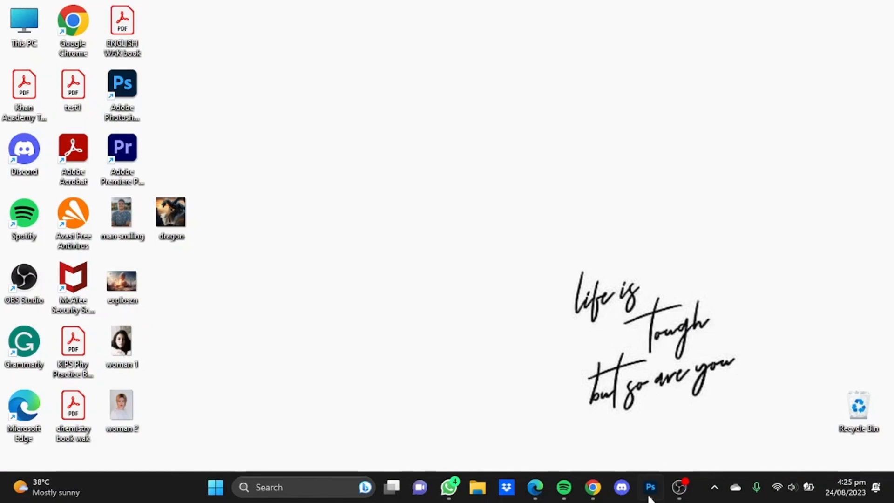
Switch to Photoshop and create a new white 2813 x 4500 px RGB document at 118.11 pixels/centimeter
{"action": "left_click", "coordinate": [650, 497]}
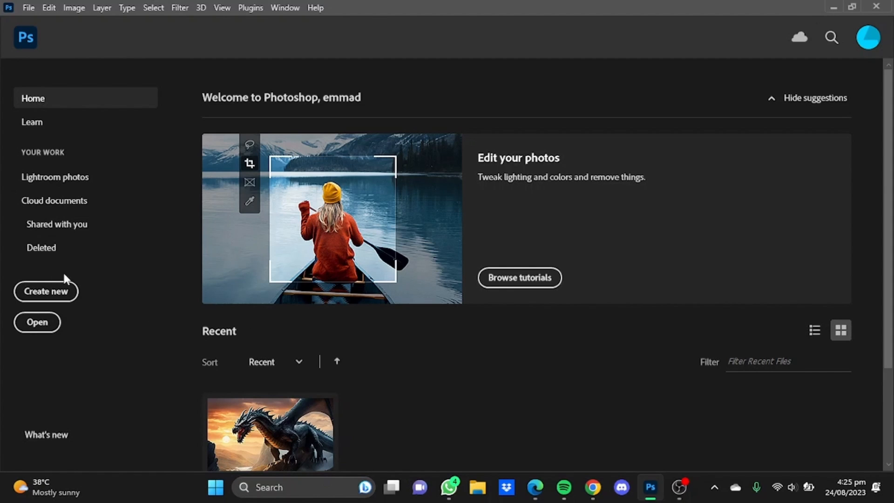
{"action": "left_click", "coordinate": [46, 291]}
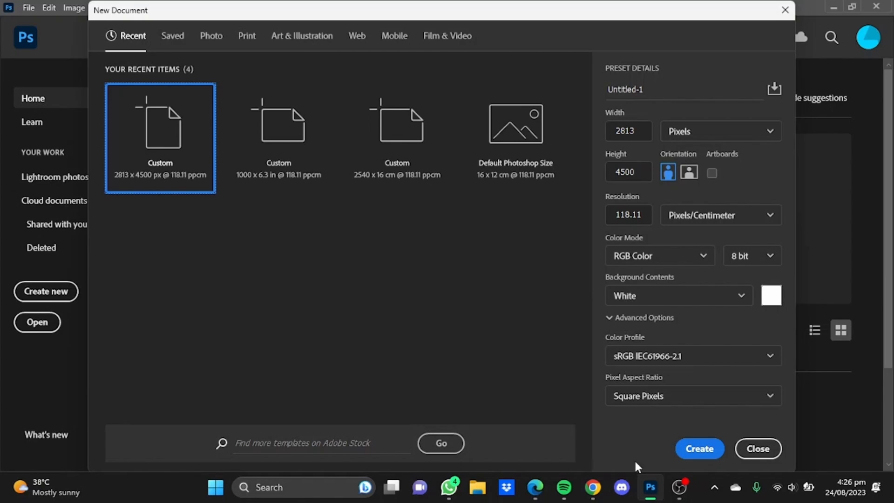
{"action": "left_click", "coordinate": [717, 451]}
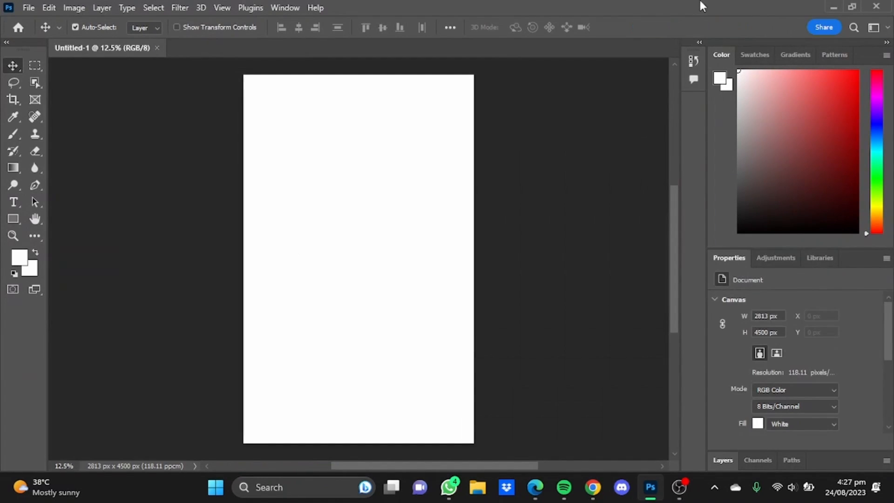
Place the dragon image from the desktop into the new document and restore the full-size window
{"action": "left_click", "coordinate": [852, 6]}
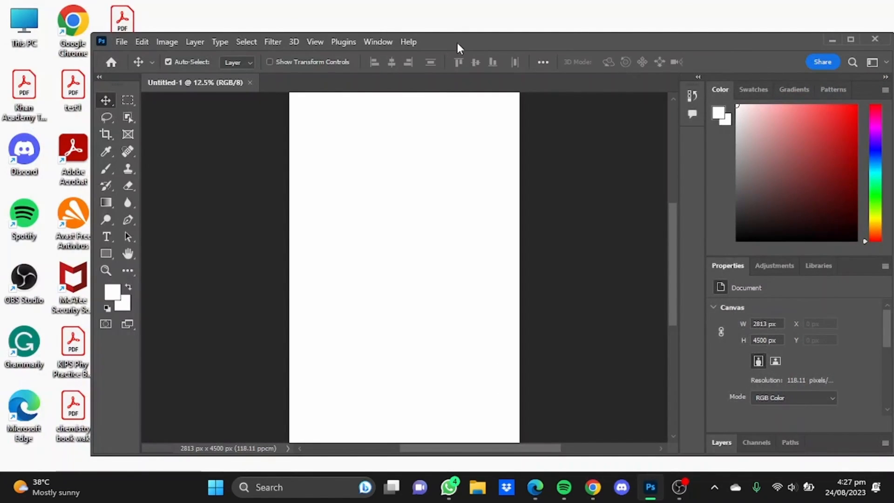
{"action": "left_click_drag", "start_coordinate": [455, 44], "coordinate": [600, 83]}
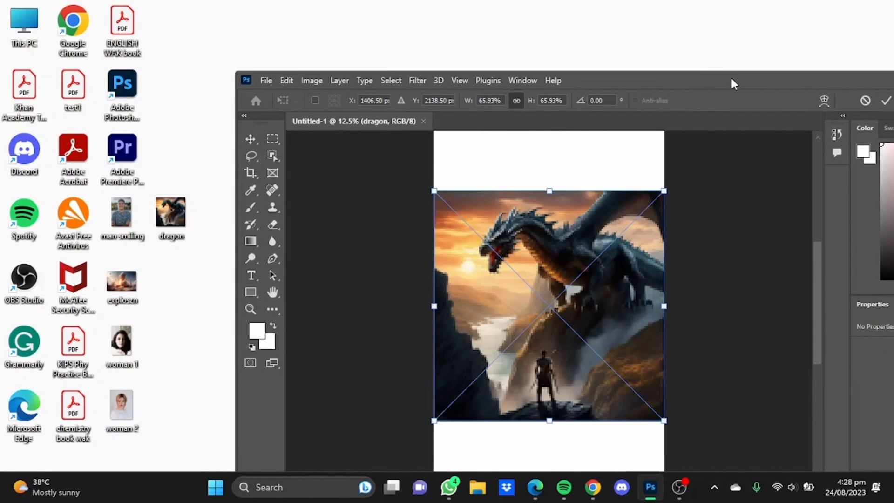
{"action": "left_click_drag", "start_coordinate": [730, 77], "coordinate": [555, 24]}
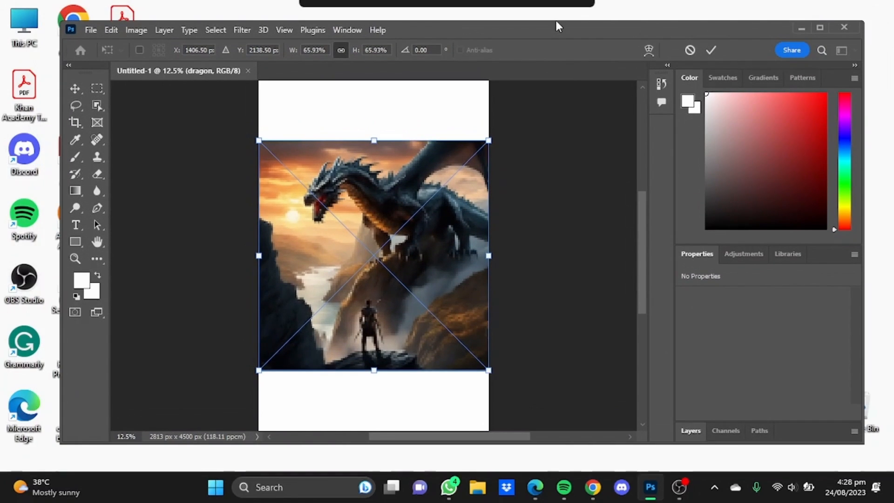
{"action": "left_click", "coordinate": [814, 27]}
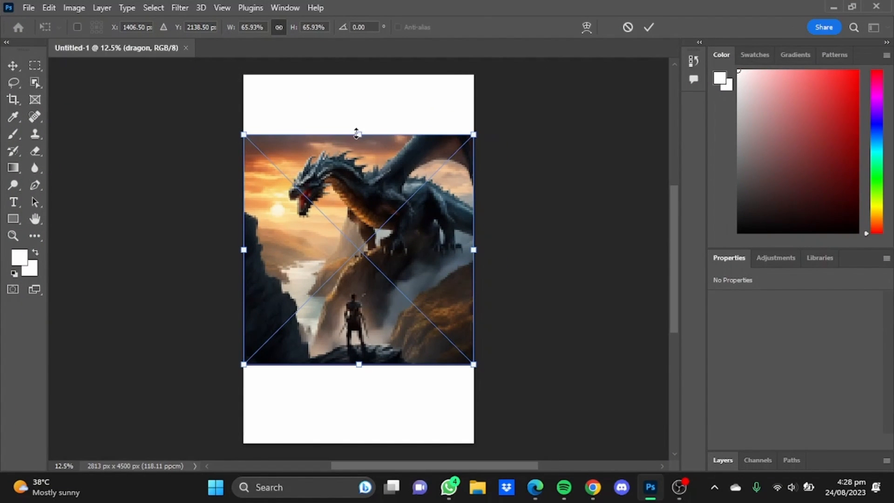
Scale the placed dragon image to about 105% so it fills the canvas height, and align its left edge with the canvas
{"action": "left_click_drag", "start_coordinate": [357, 133], "coordinate": [358, 75]}
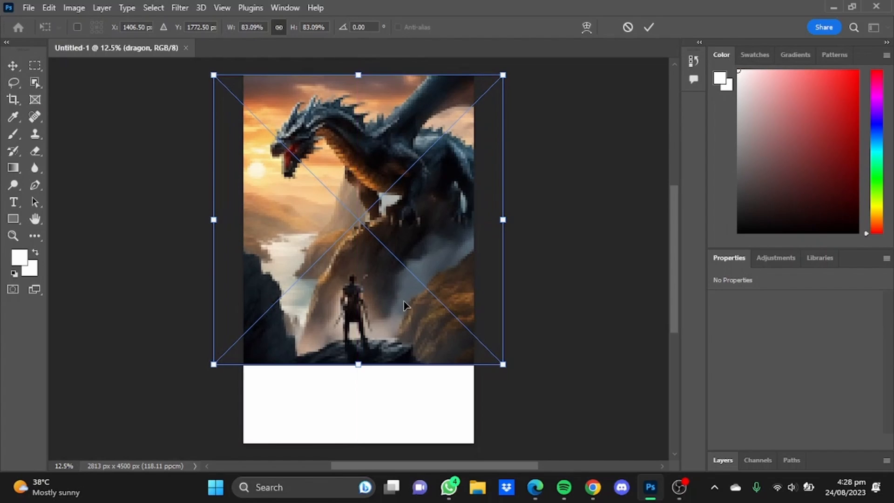
{"action": "left_click_drag", "start_coordinate": [360, 363], "coordinate": [359, 442]}
{"action": "left_click_drag", "start_coordinate": [302, 353], "coordinate": [366, 353]}
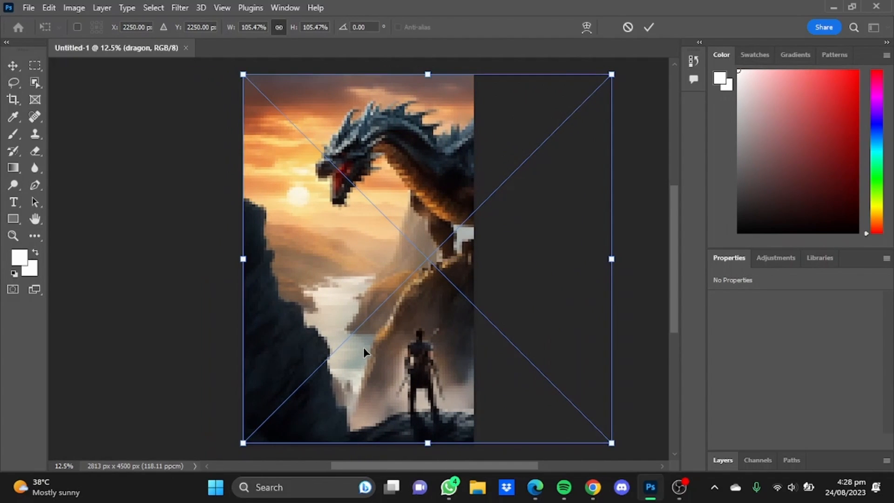
{"action": "left_click", "coordinate": [650, 26]}
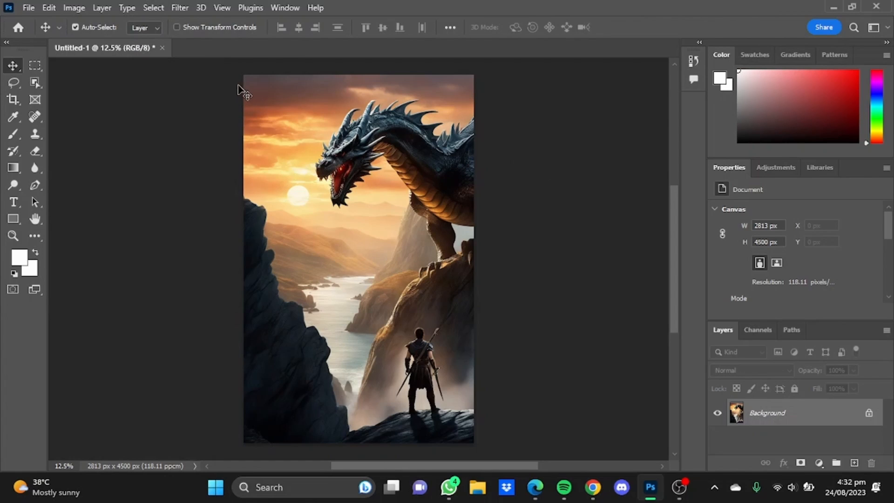
Apply HDR Toning to the dragon image with the Flat preset
{"action": "left_click", "coordinate": [74, 8]}
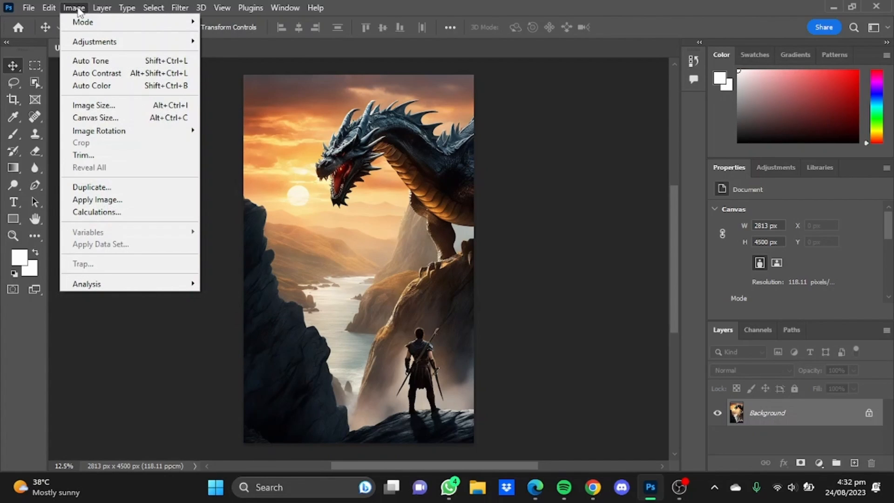
{"action": "mouse_move", "coordinate": [94, 42]}
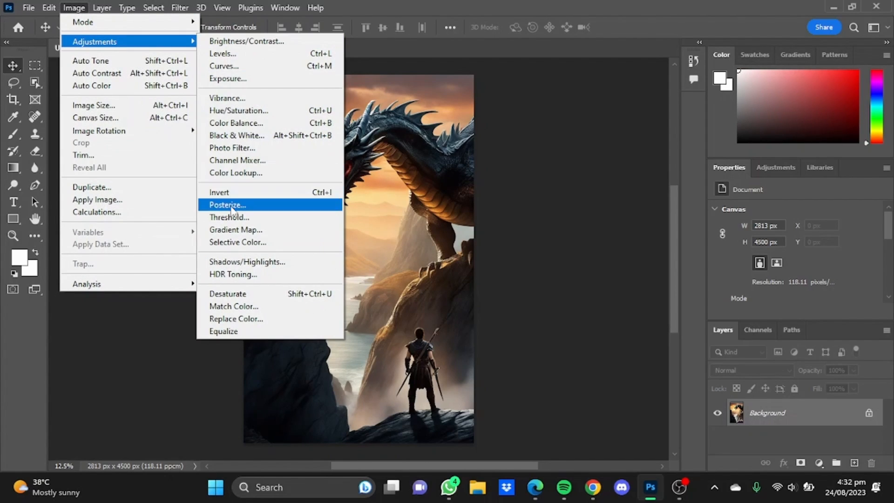
{"action": "left_click", "coordinate": [250, 275]}
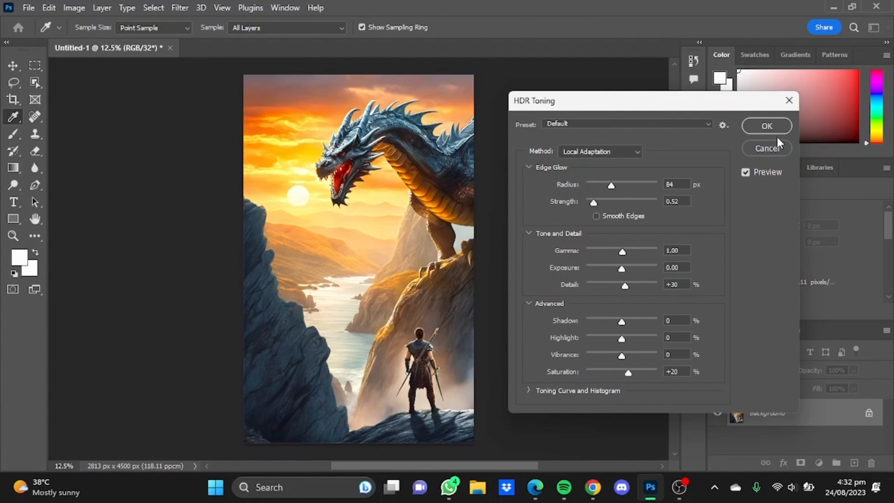
{"action": "left_click", "coordinate": [675, 130]}
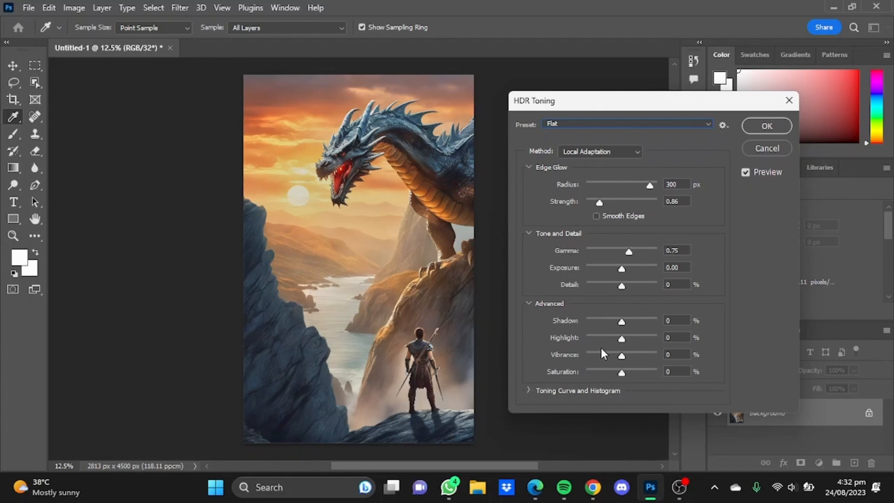
{"action": "left_click", "coordinate": [773, 125]}
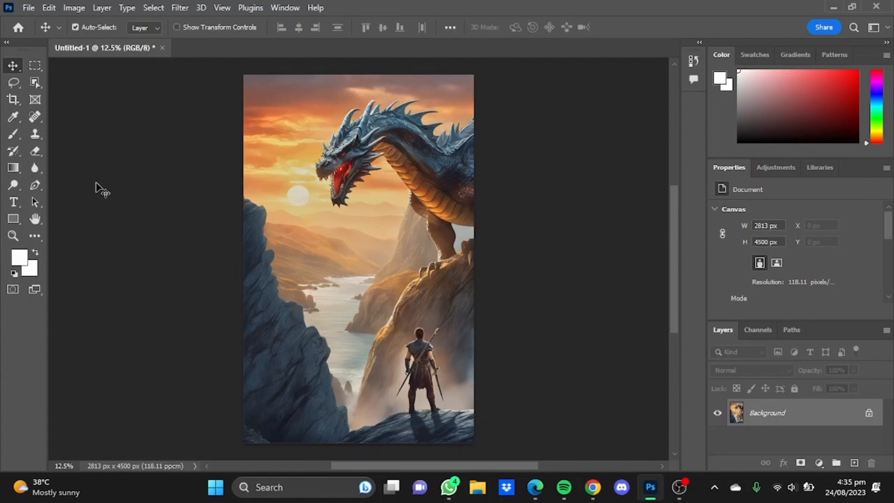
Remove the peak of the dark cliff at the image's left edge with the content-aware Spot Healing Brush
{"action": "left_click", "coordinate": [41, 113]}
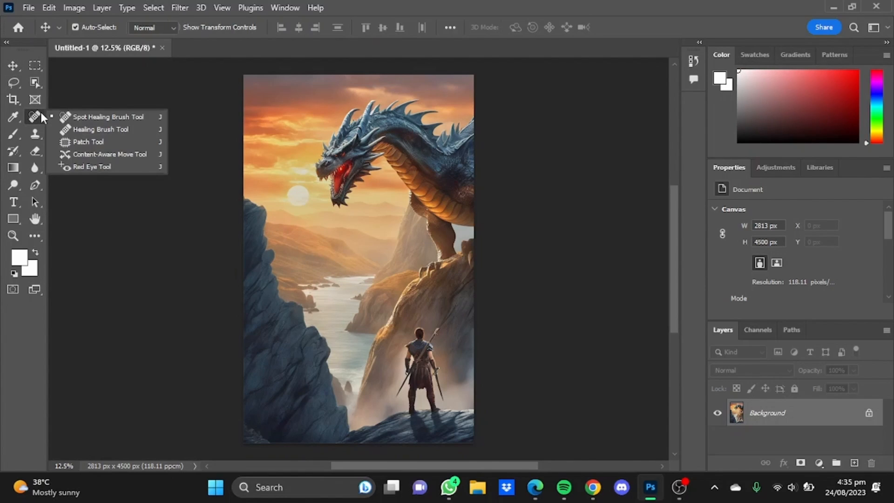
{"action": "left_click", "coordinate": [80, 119]}
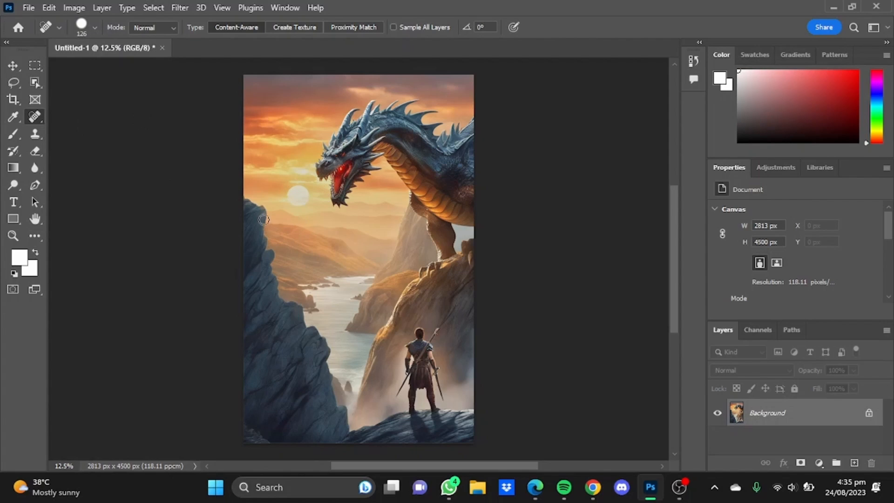
{"action": "mouse_move", "coordinate": [244, 199]}
{"action": "left_mouse_down"}
{"action": "mouse_move", "coordinate": [265, 214]}
{"action": "mouse_move", "coordinate": [247, 206]}
{"action": "mouse_move", "coordinate": [245, 244]}
{"action": "mouse_move", "coordinate": [266, 239]}
{"action": "mouse_move", "coordinate": [264, 223]}
{"action": "mouse_move", "coordinate": [256, 234]}
{"action": "mouse_move", "coordinate": [253, 222]}
{"action": "mouse_move", "coordinate": [244, 256]}
{"action": "mouse_move", "coordinate": [268, 244]}
{"action": "mouse_move", "coordinate": [251, 249]}
{"action": "left_mouse_up"}
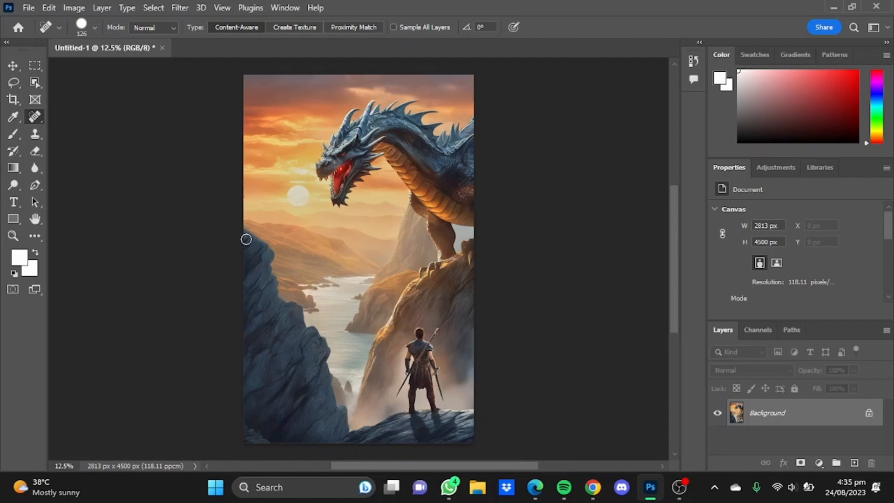
{"action": "mouse_move", "coordinate": [242, 233]}
{"action": "left_mouse_down"}
{"action": "mouse_move", "coordinate": [269, 252]}
{"action": "mouse_move", "coordinate": [247, 250]}
{"action": "mouse_move", "coordinate": [260, 247]}
{"action": "left_mouse_up"}
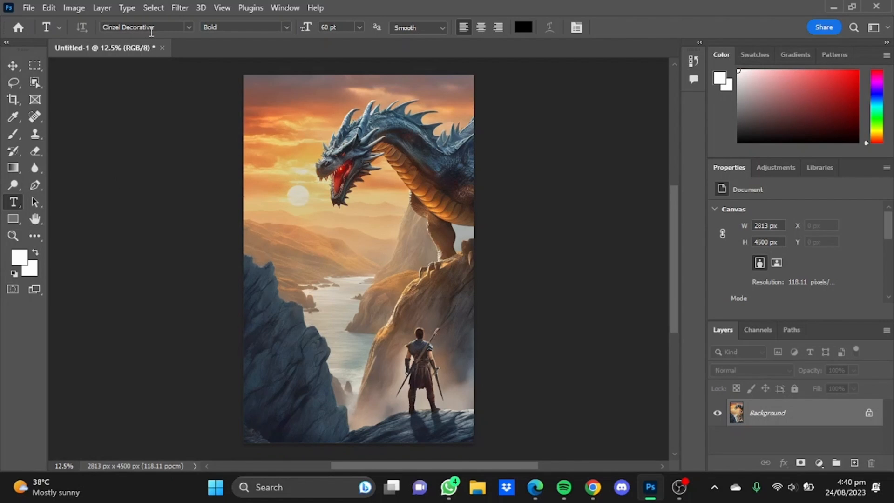
Add a text box over the hills below the sun reading THE DRAGON'S on two lines in black Cinzel Decorative Bold, 60 pt
{"action": "left_click_drag", "start_coordinate": [244, 216], "coordinate": [373, 259]}
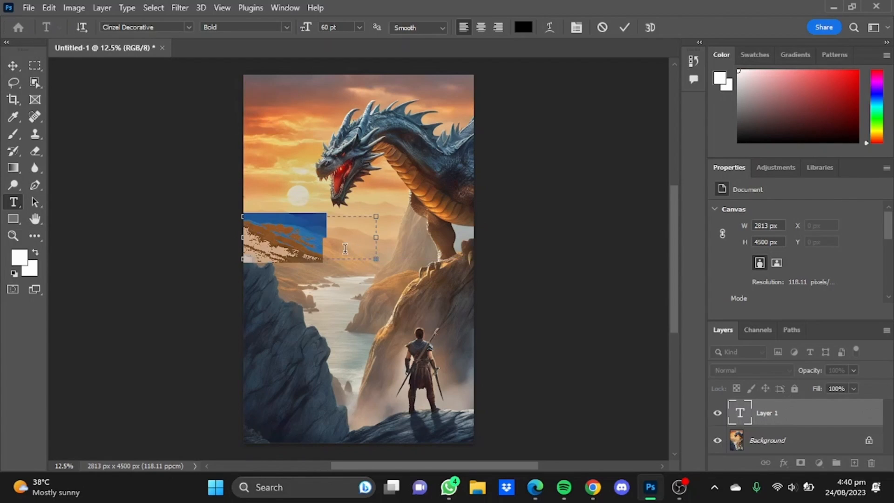
{"action": "key", "text": "BackSpace"}
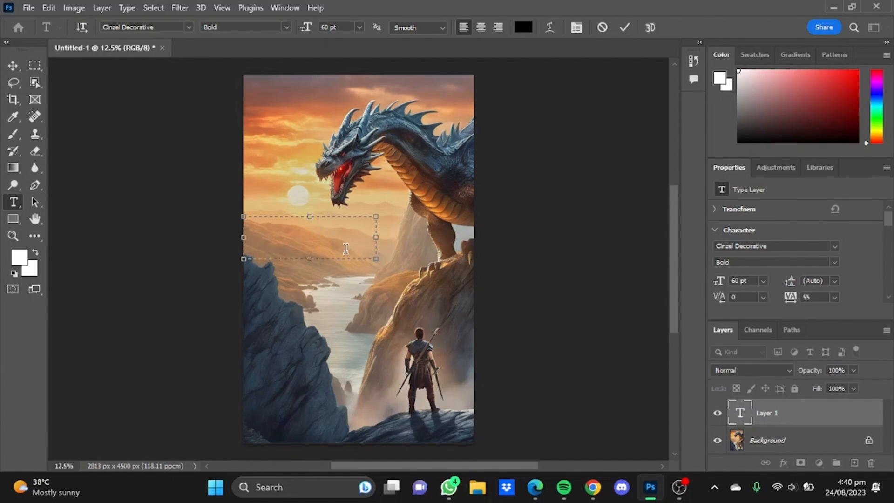
{"action": "type", "text": "THE"}
{"action": "key", "text": "Return"}
{"action": "type", "text": "D"}
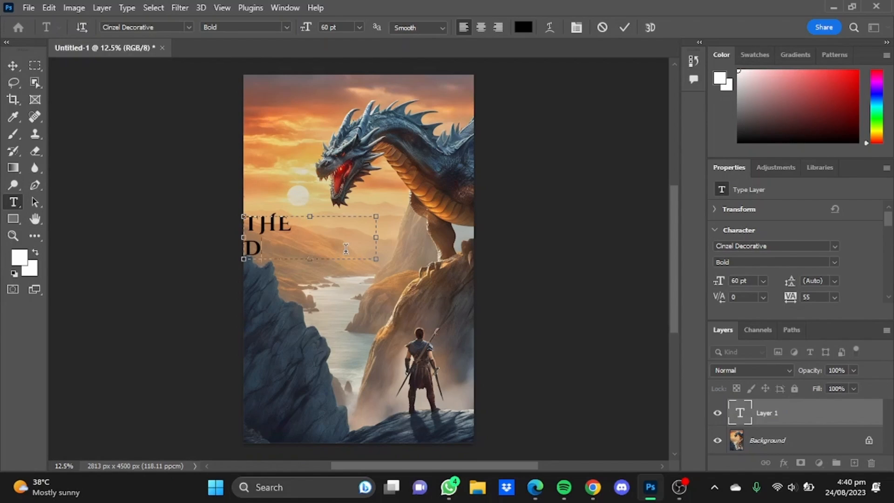
{"action": "type", "text": "RAGON'"}
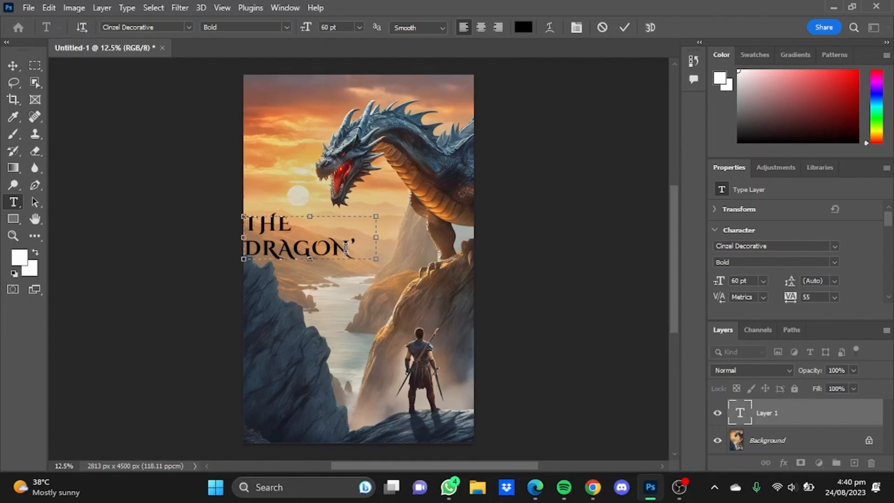
{"action": "type", "text": "S"}
Complete the title with WORLD on a third line, centering the lines by eye, and move it slightly up
{"action": "left_click_drag", "start_coordinate": [309, 258], "coordinate": [313, 320]}
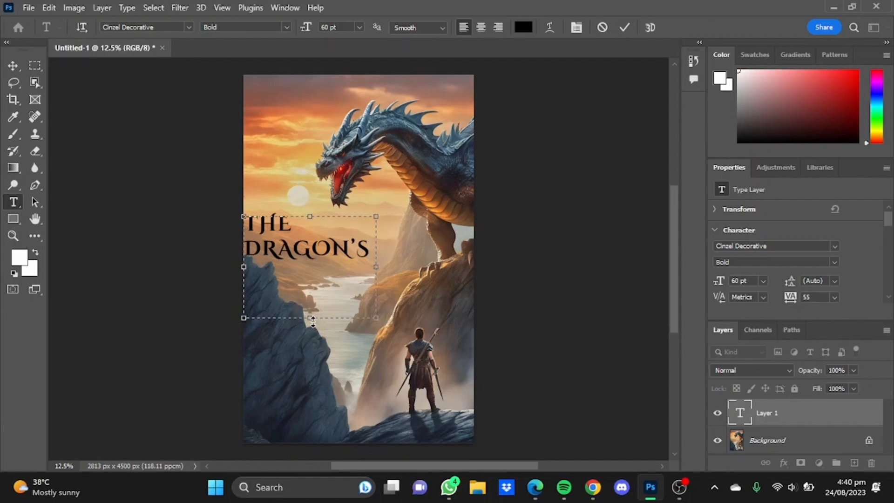
{"action": "type", "text": "WORLD"}
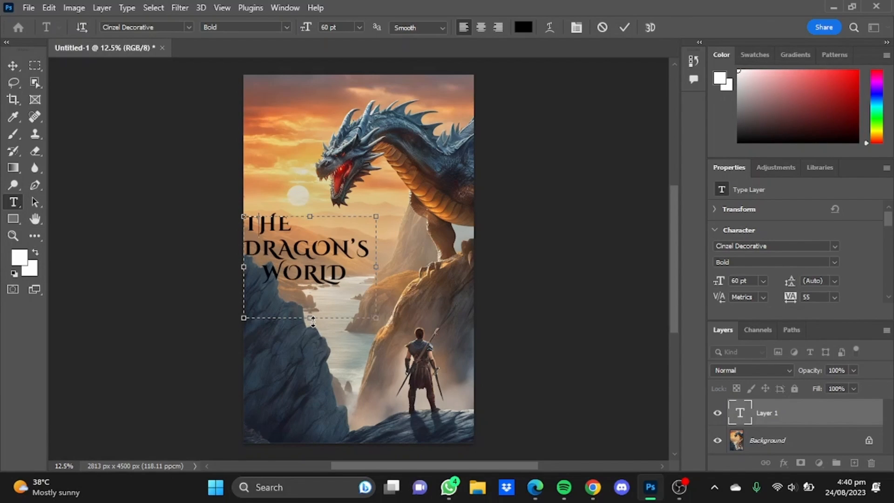
{"action": "key", "text": "Left"}
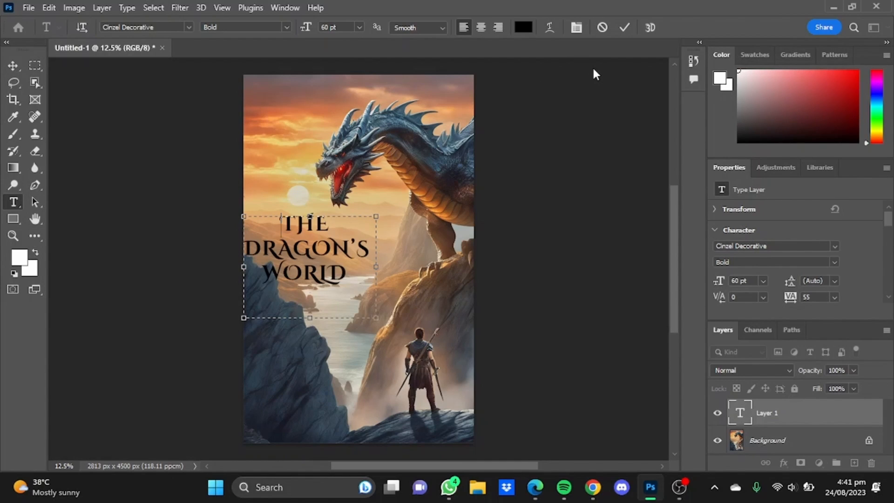
{"action": "left_click", "coordinate": [624, 27]}
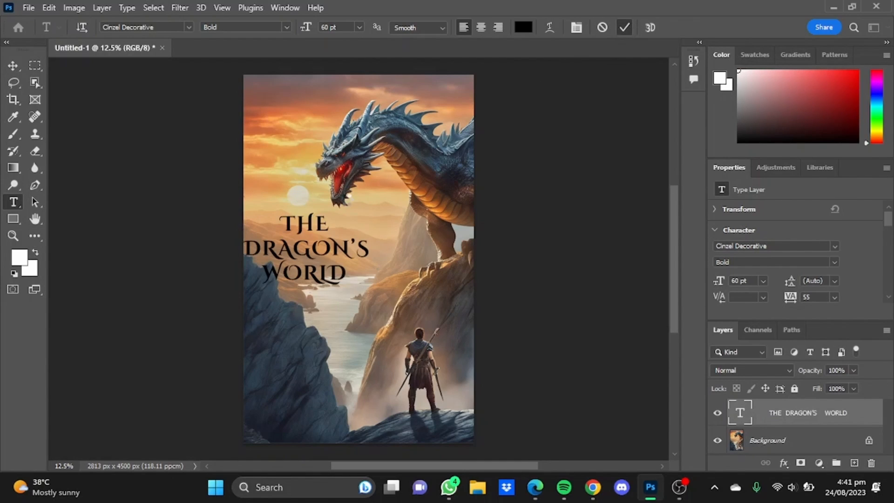
{"action": "left_click", "coordinate": [12, 66]}
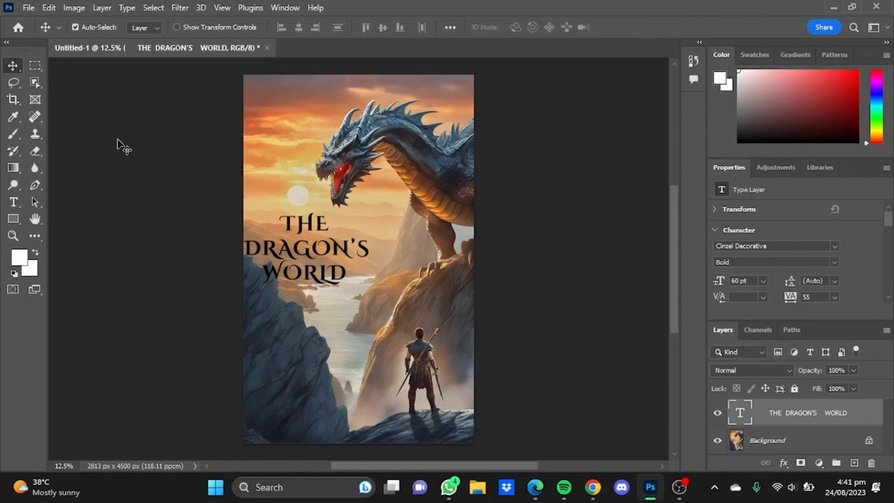
{"action": "left_click_drag", "start_coordinate": [320, 253], "coordinate": [318, 246]}
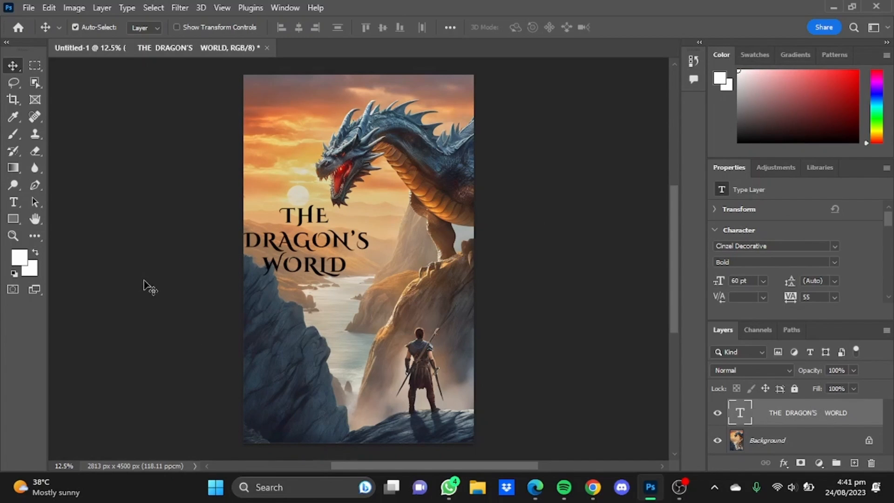
Add the author's name in black Cinzel Decorative Bold, 60 pt, near the cover's lower edge and shift it slightly up and left
{"action": "left_click", "coordinate": [11, 204]}
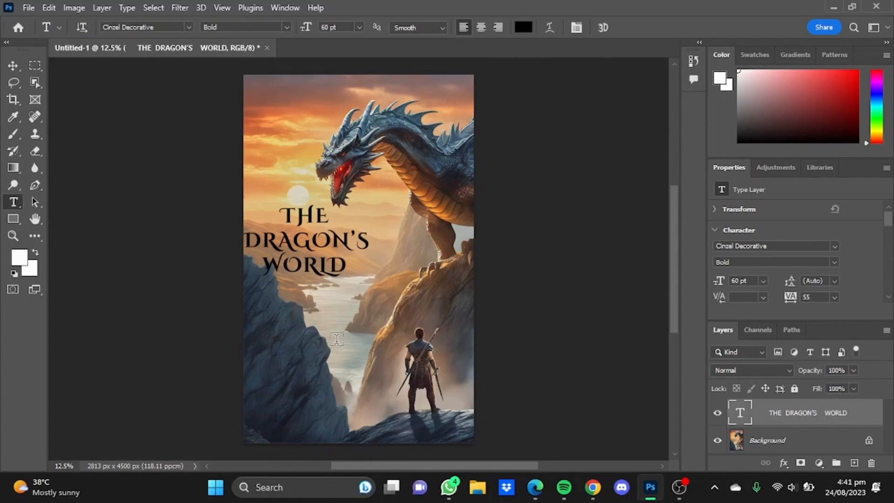
{"action": "left_click_drag", "start_coordinate": [303, 422], "coordinate": [425, 443]}
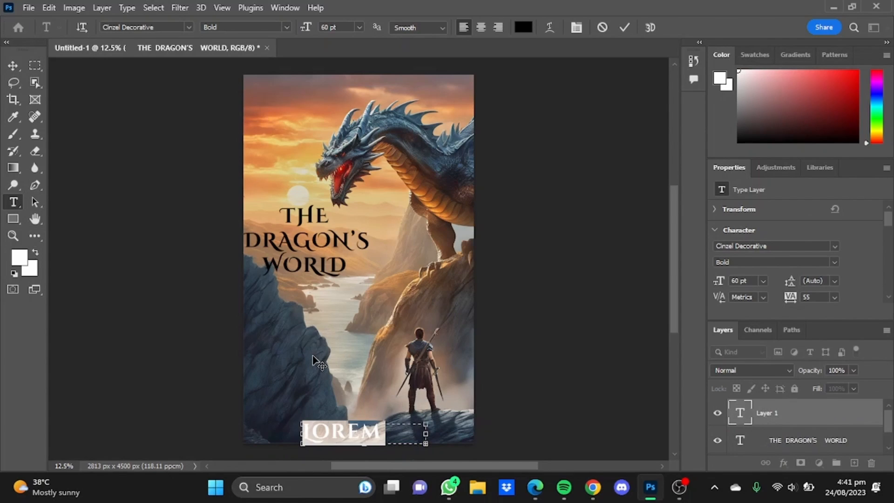
{"action": "key", "text": "BackSpace"}
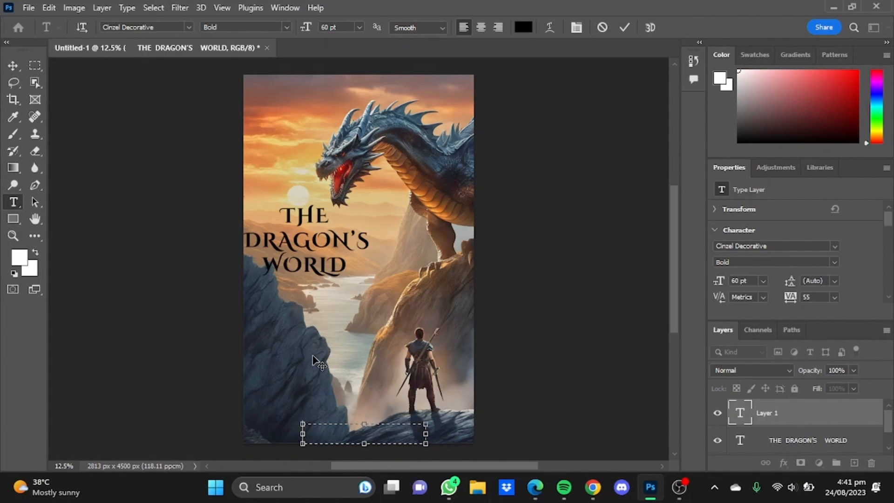
{"action": "type", "text": "J.WELLER"}
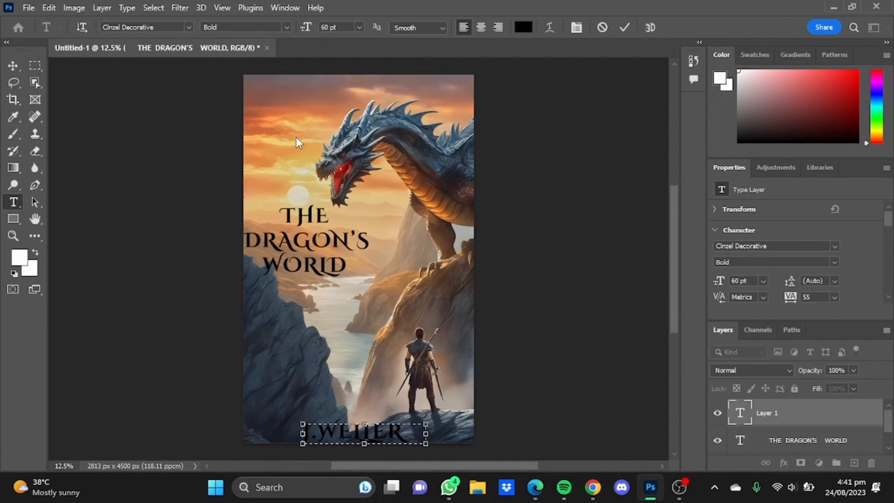
{"action": "left_click", "coordinate": [624, 27]}
{"action": "key", "text": "v"}
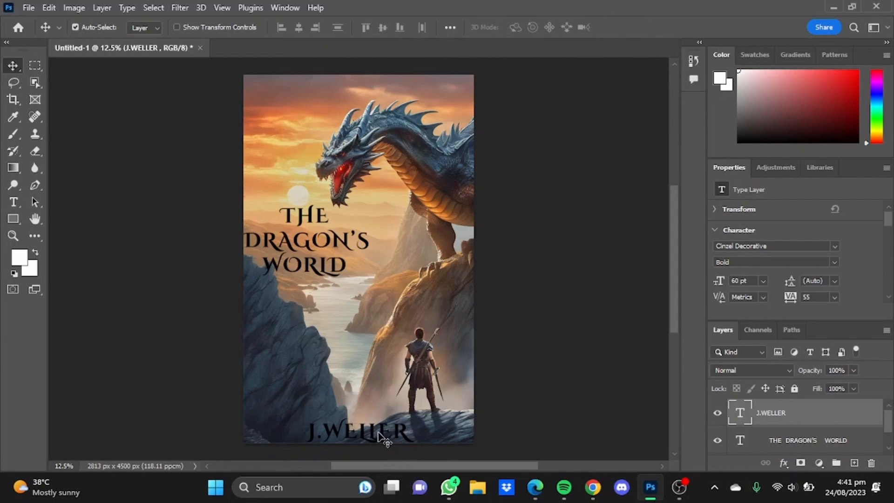
{"action": "left_click_drag", "start_coordinate": [378, 433], "coordinate": [371, 424]}
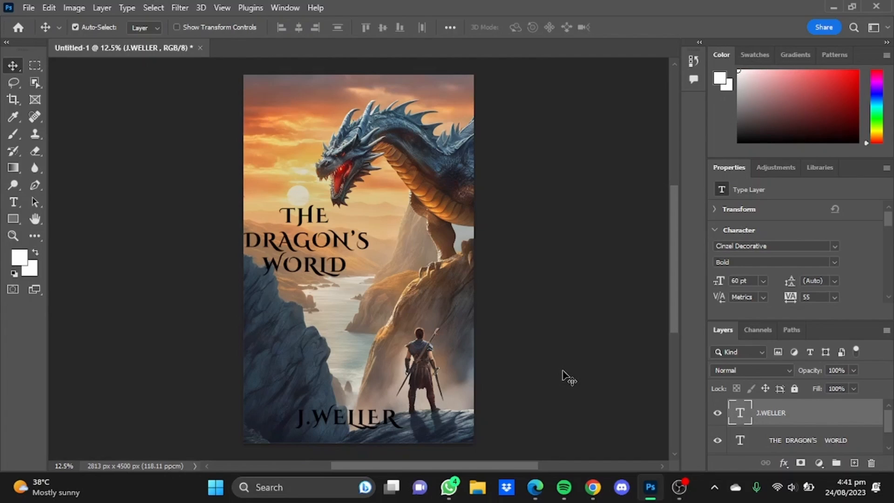